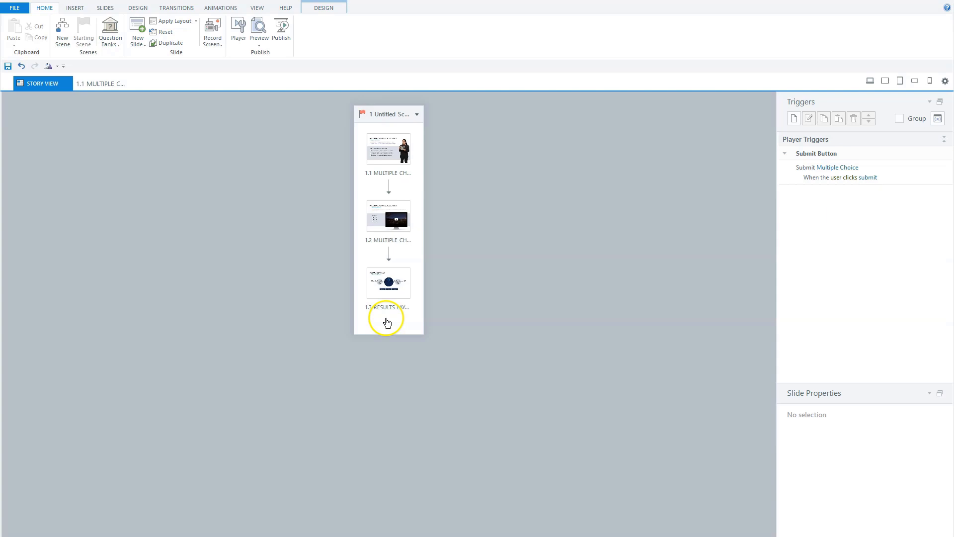
- Preview the quiz, answering the first question correctly and choosing Choice D on the video question
key("F12")
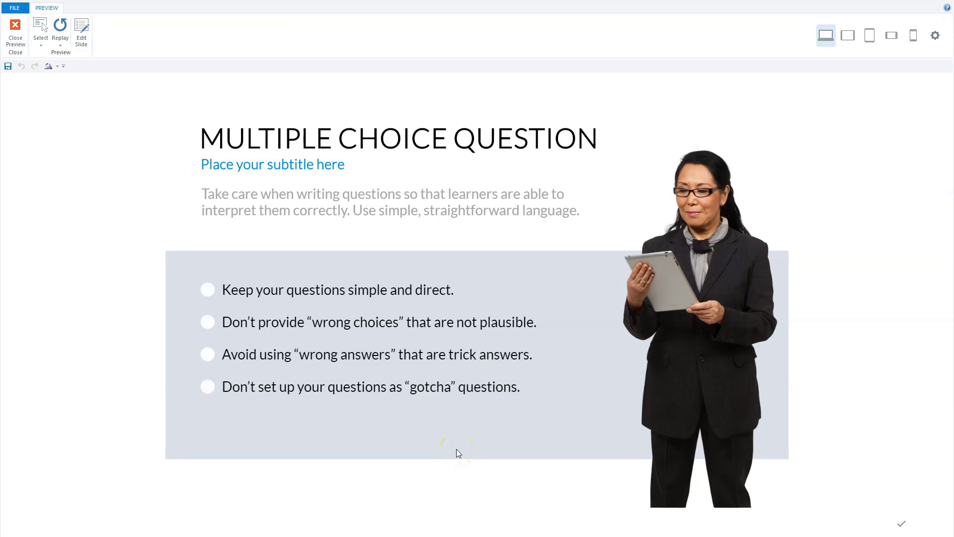
left_click(211, 291)
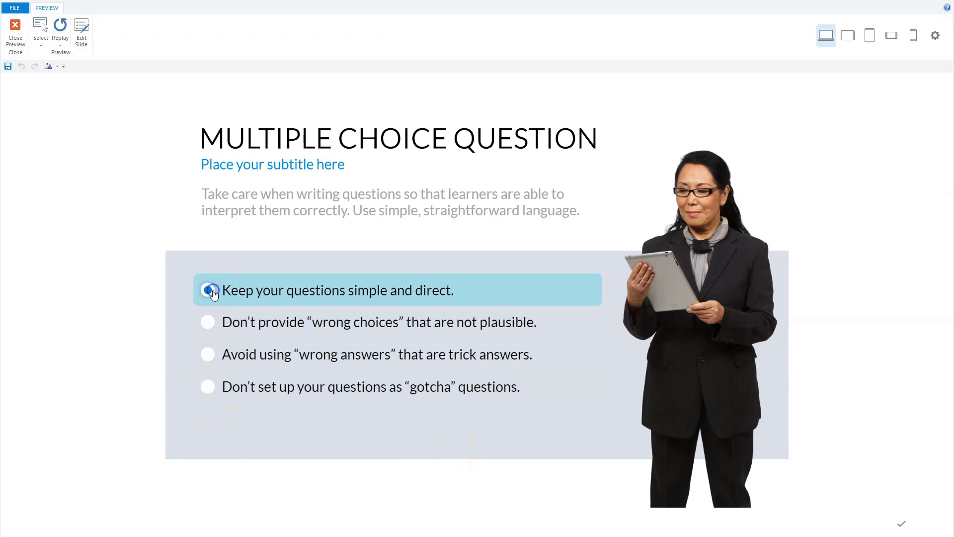
left_click(902, 526)
left_click(236, 380)
left_click(901, 524)
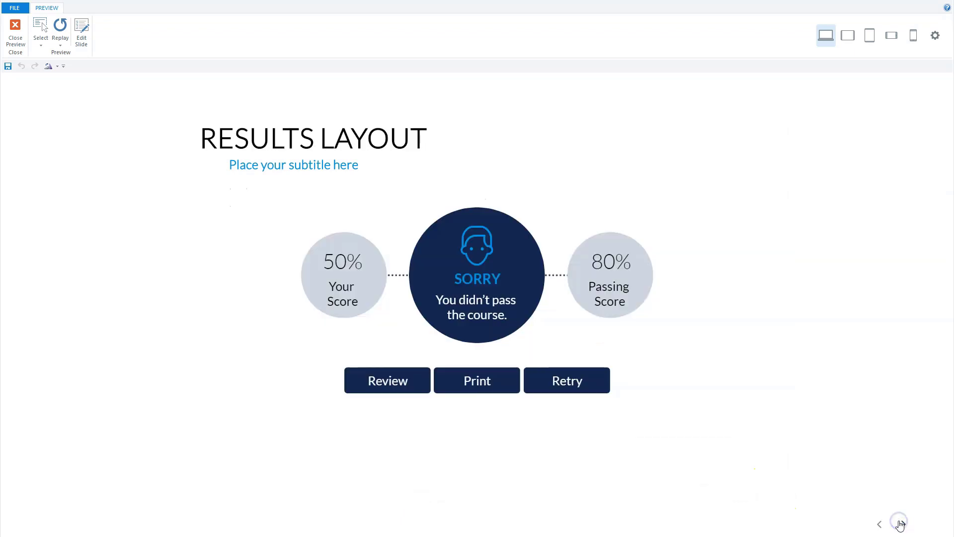
left_click(248, 461)
- From the 50% results slide, review the answered questions and step on to the second question
left_click(387, 379)
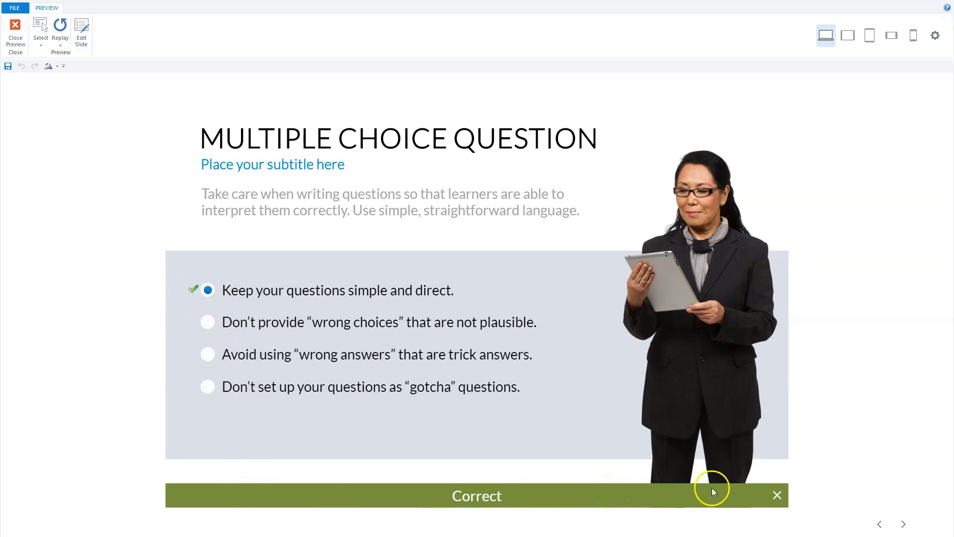
left_click(904, 524)
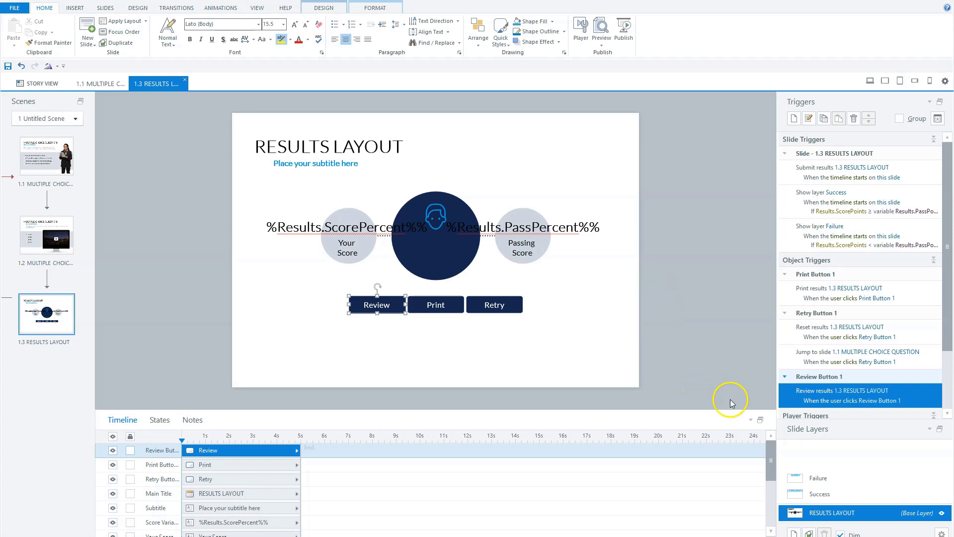
- Edit the Review results trigger so it reviews only incorrect questions
left_click(920, 395)
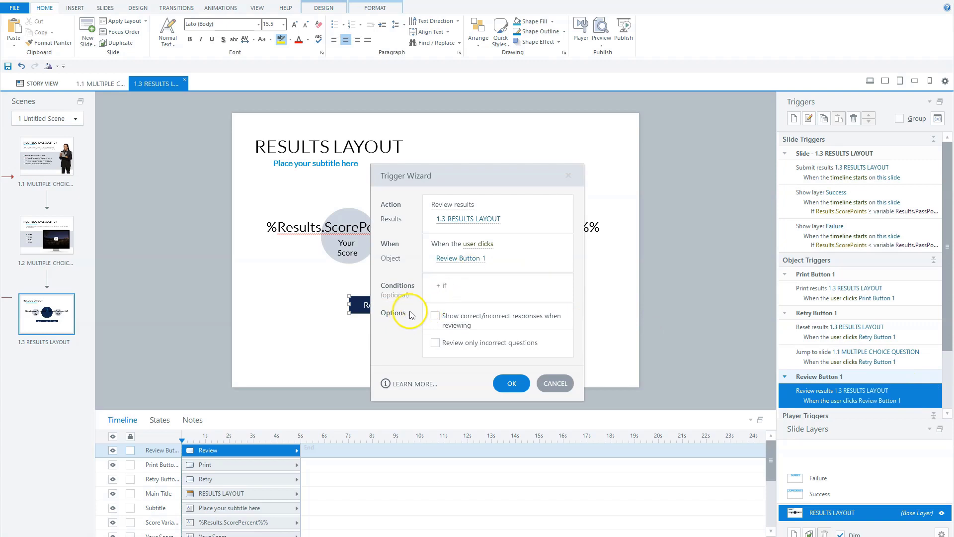
left_click(435, 344)
left_click(511, 383)
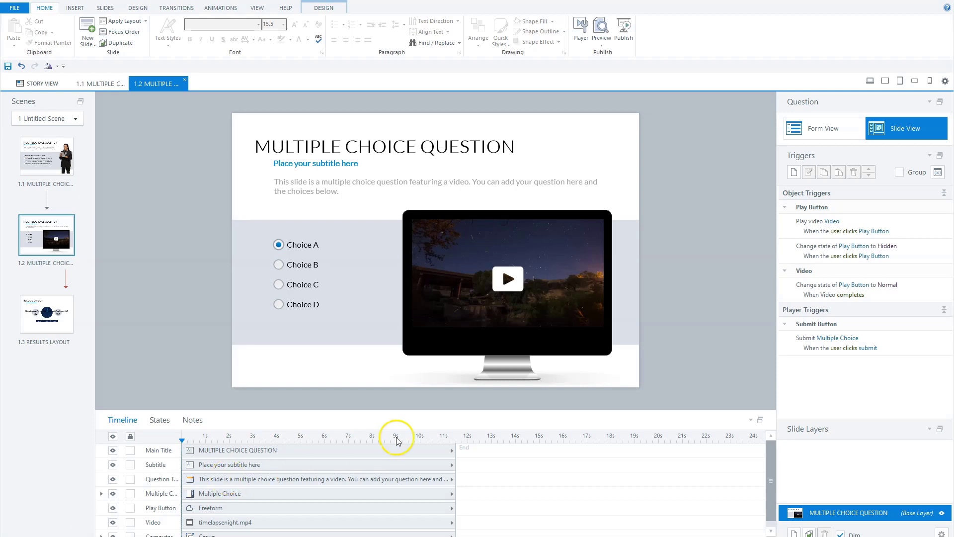
- In Form View, enter 'the correct answer was A' as question 1.2's post-quiz review feedback
left_click(828, 130)
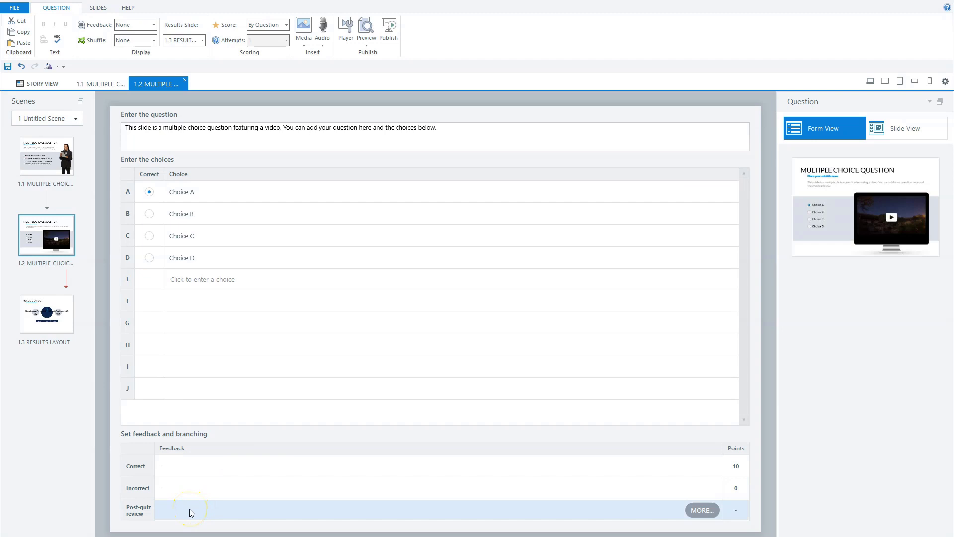
left_click(187, 509)
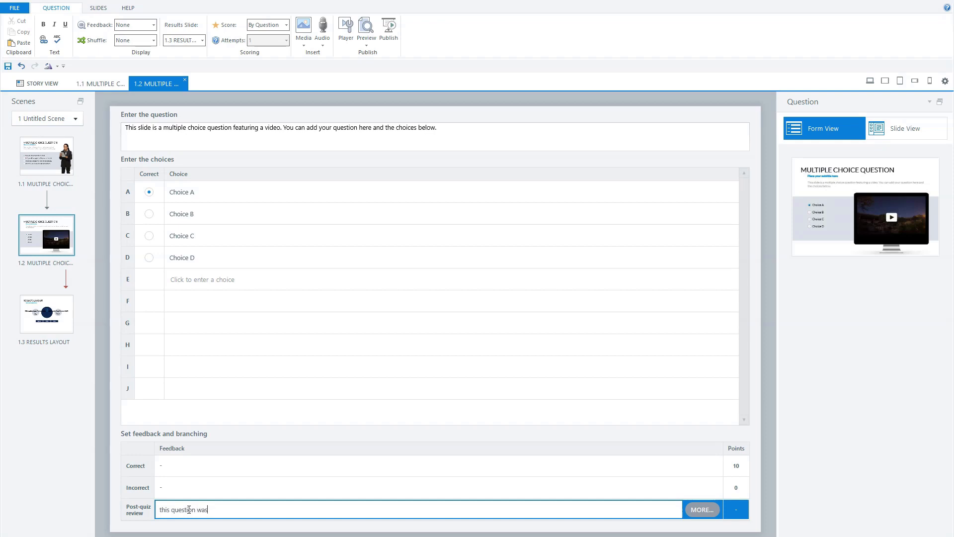
key("BackSpace")
key("BackSpace")
- Back in Slide View, open slide 1.2's Review layer with its blue feedback box
left_click(903, 128)
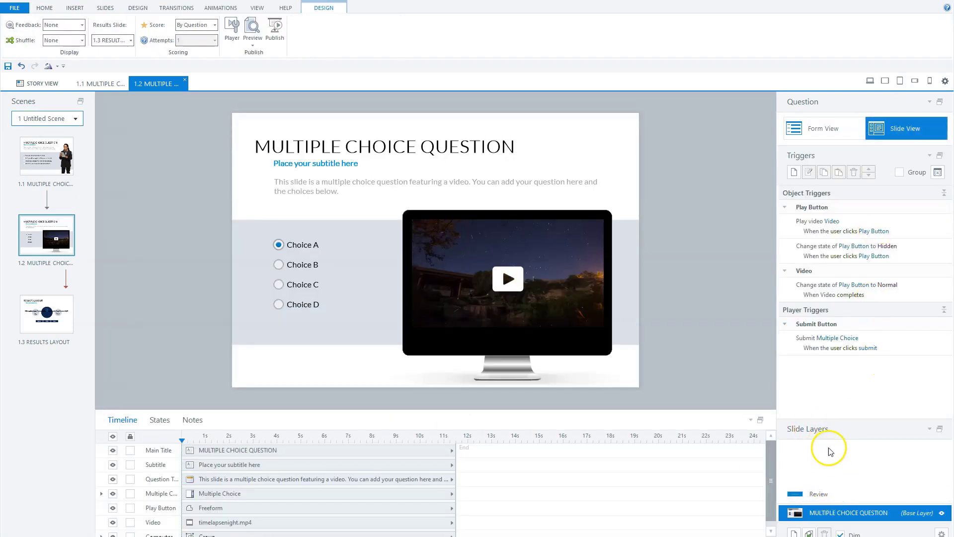
left_click(825, 494)
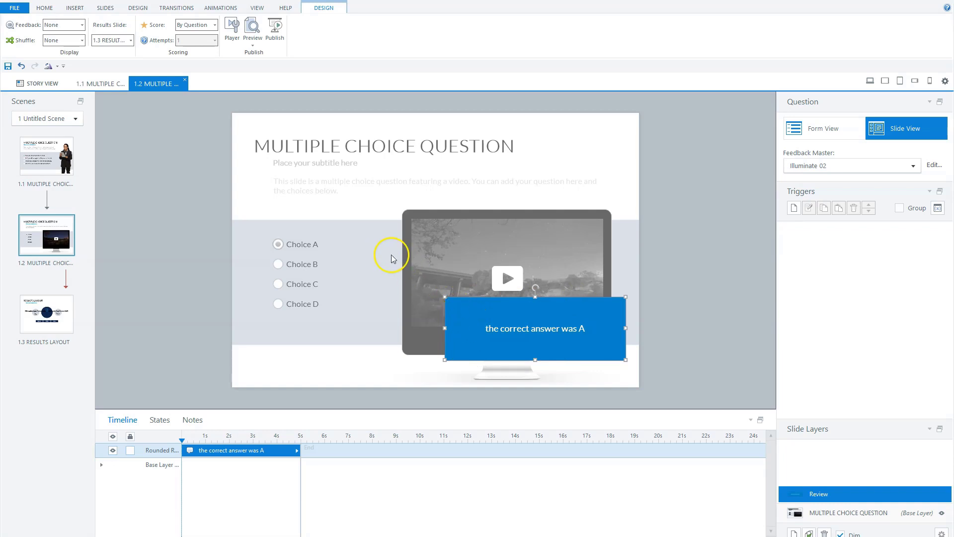
left_click(257, 8)
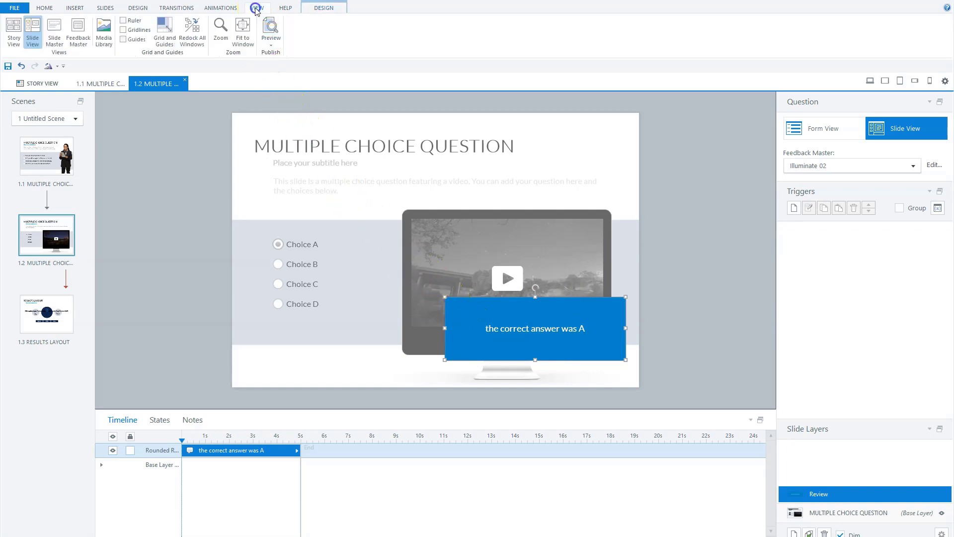
- In the Review Feedback master, make the Feedback Text box a full-width white bar along the slide bottom
left_click(84, 40)
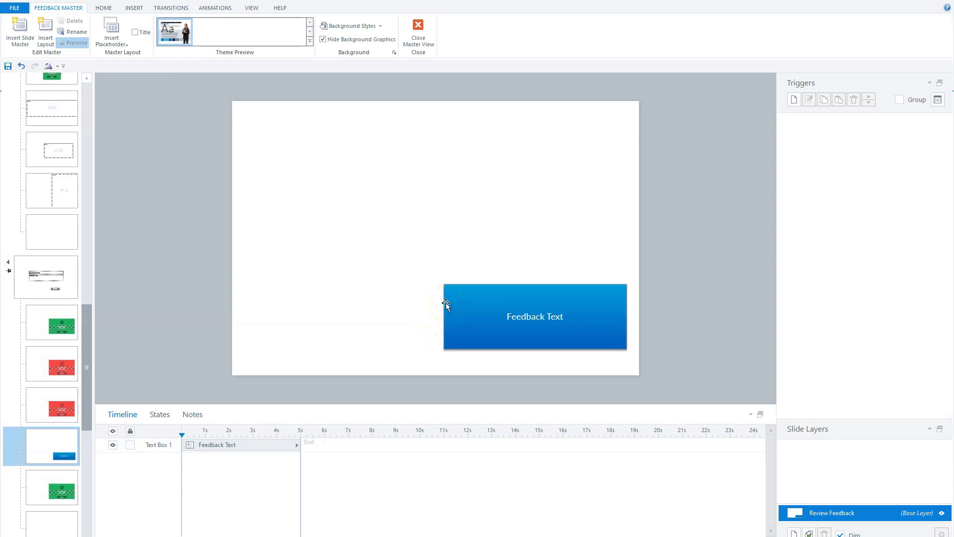
left_click(446, 302)
left_click(476, 288)
left_click_drag(476, 287, 264, 313)
left_click_drag(416, 342, 638, 342)
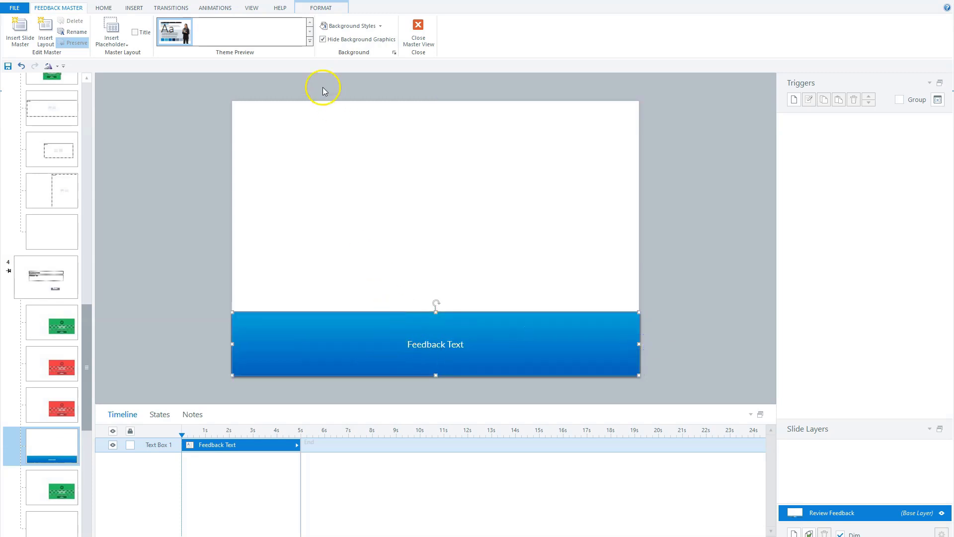
left_click(320, 7)
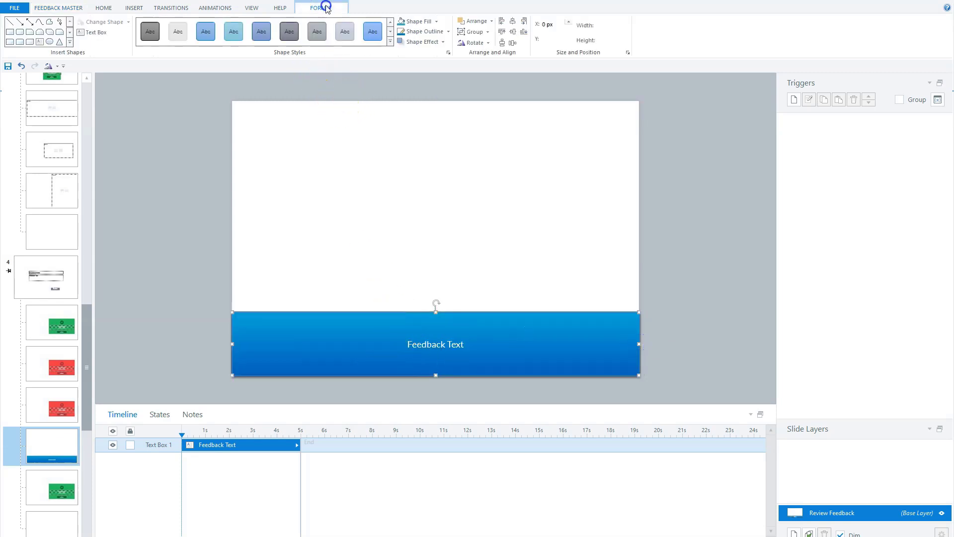
left_click(437, 23)
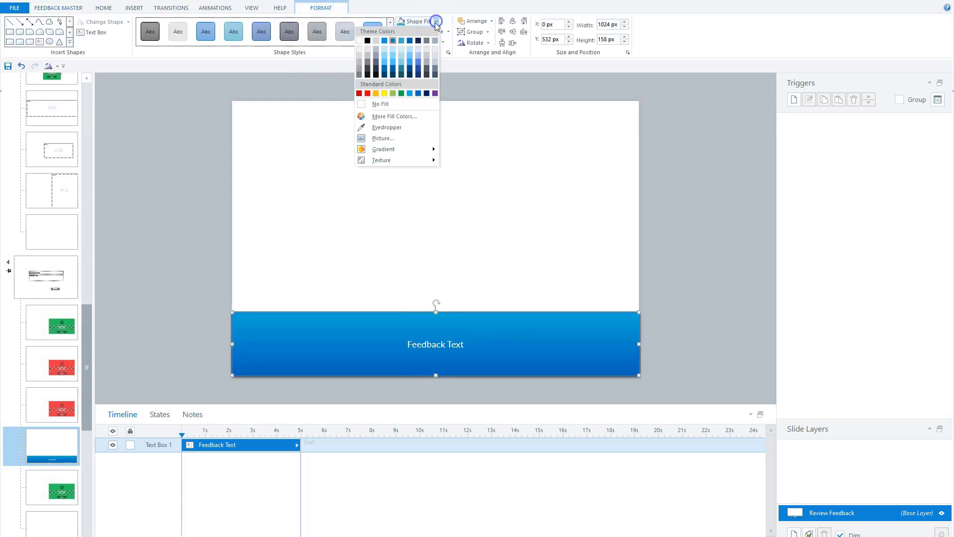
left_click(359, 40)
- Make the feedback text black and close the feedback master
double_click(464, 340)
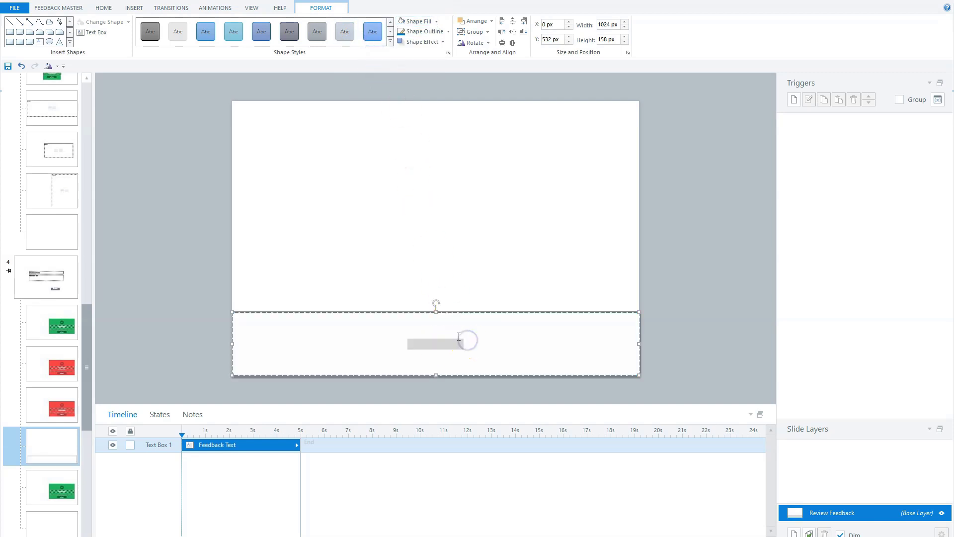
left_click(103, 8)
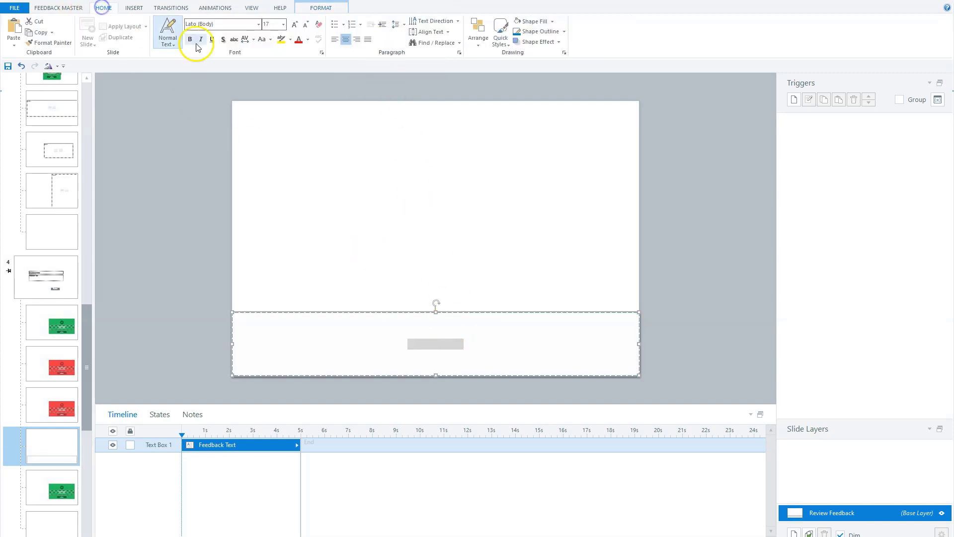
left_click(307, 39)
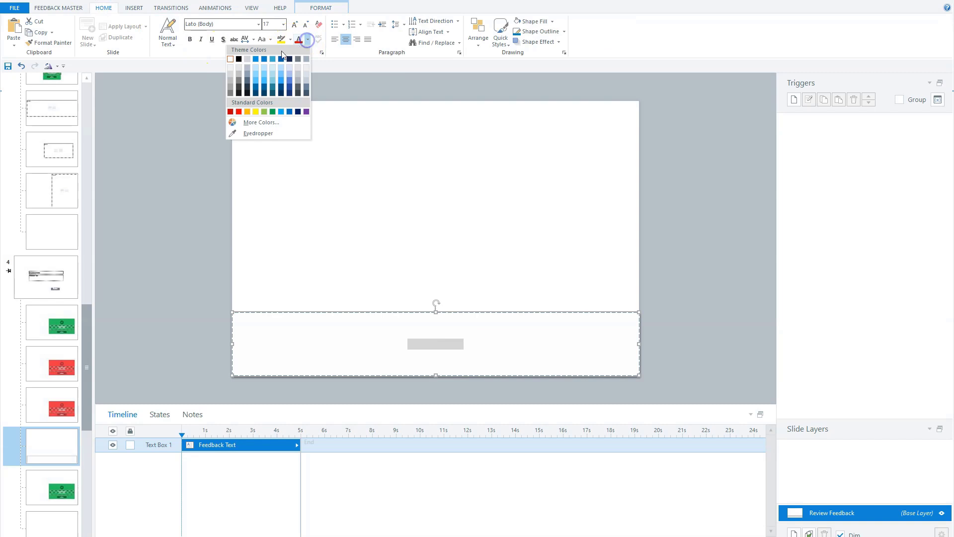
left_click(237, 58)
left_click(200, 324)
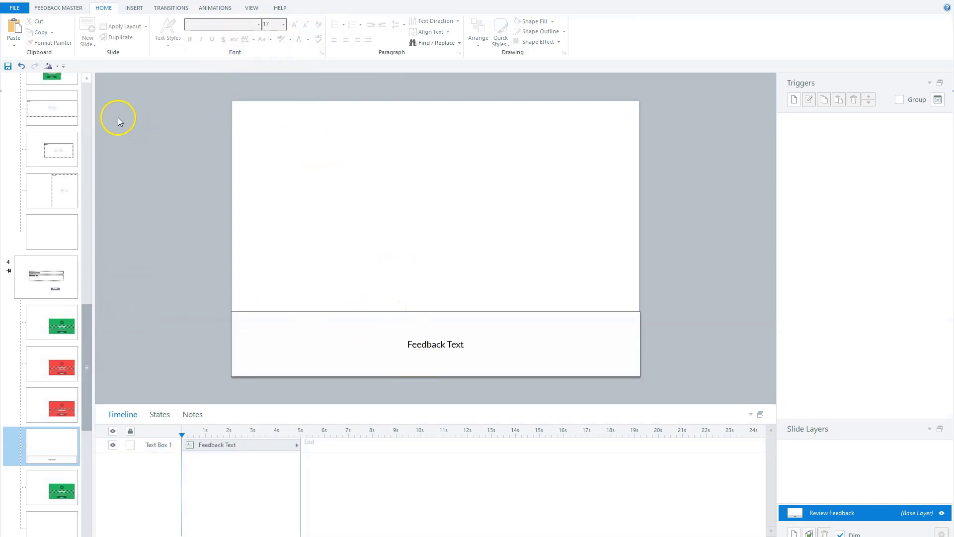
left_click(68, 9)
left_click(410, 40)
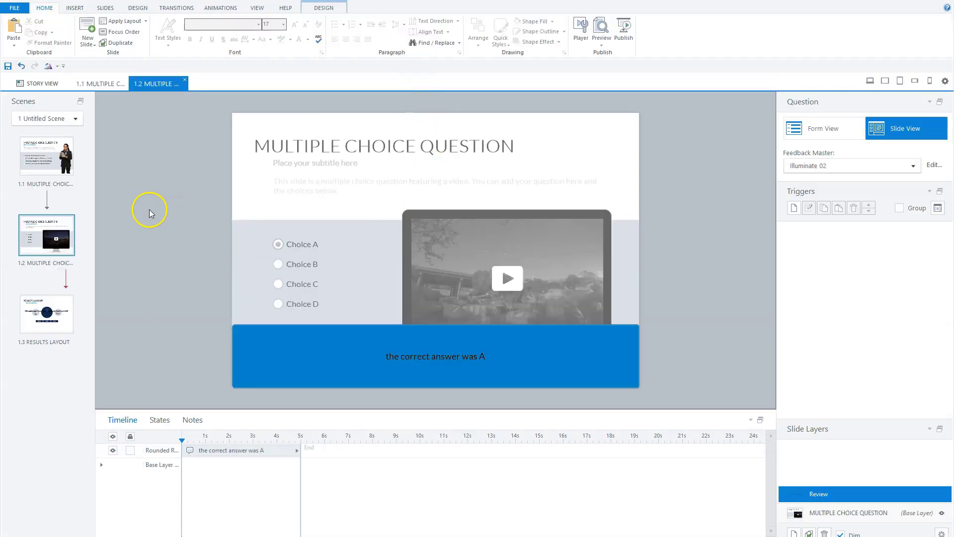
- Apply the updated white feedback layout to slide 1.2's Review layer
left_click(55, 243)
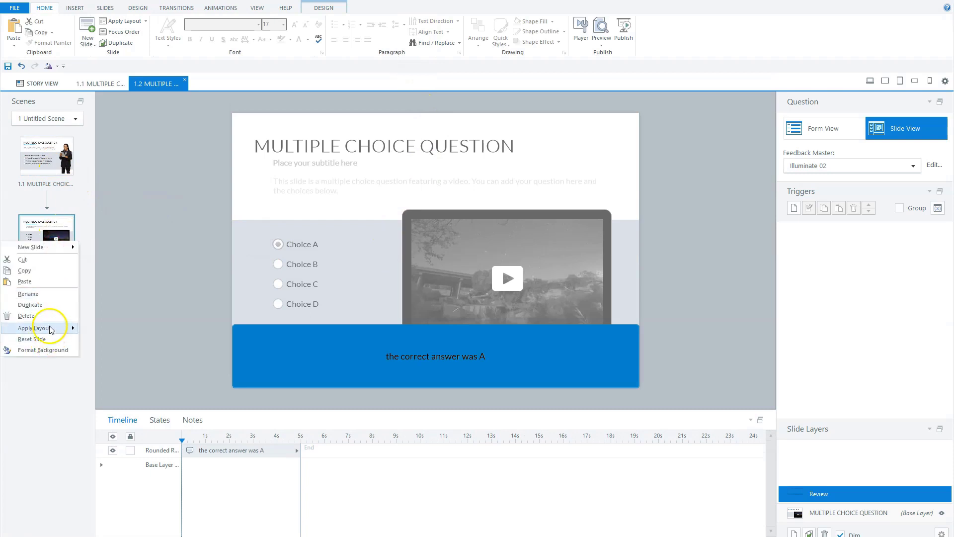
mouse_move(50, 323)
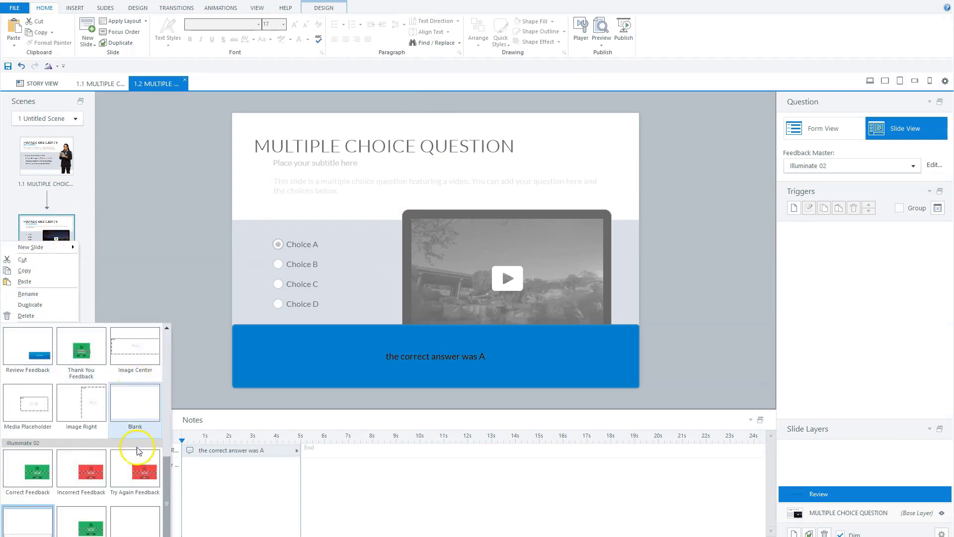
left_click(30, 526)
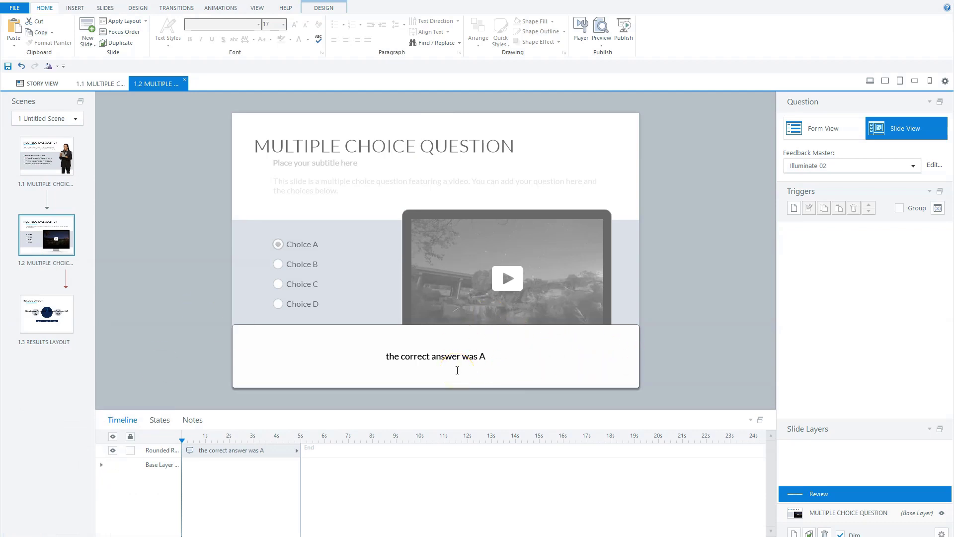
- Preview the course, answer the video question with Choice C, and review the missed question
left_click(602, 45)
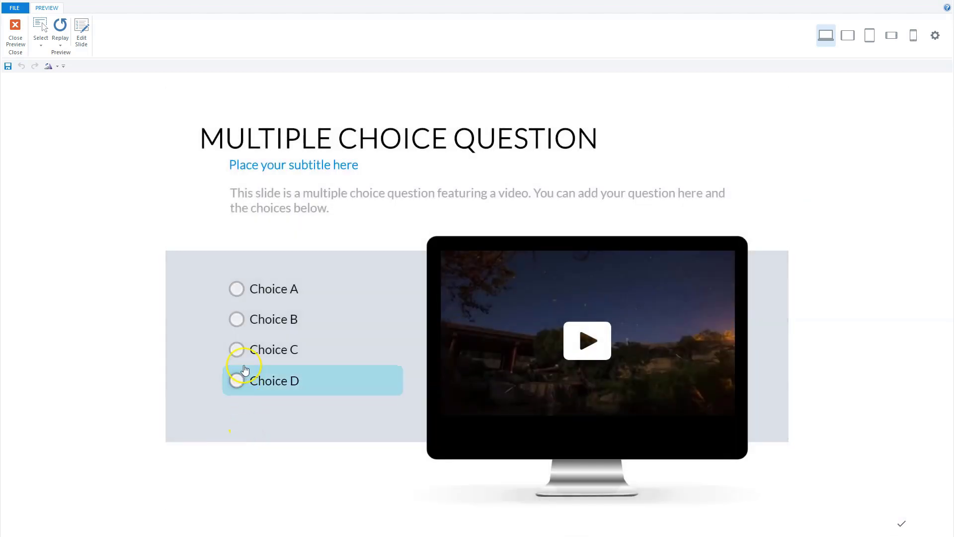
left_click(236, 349)
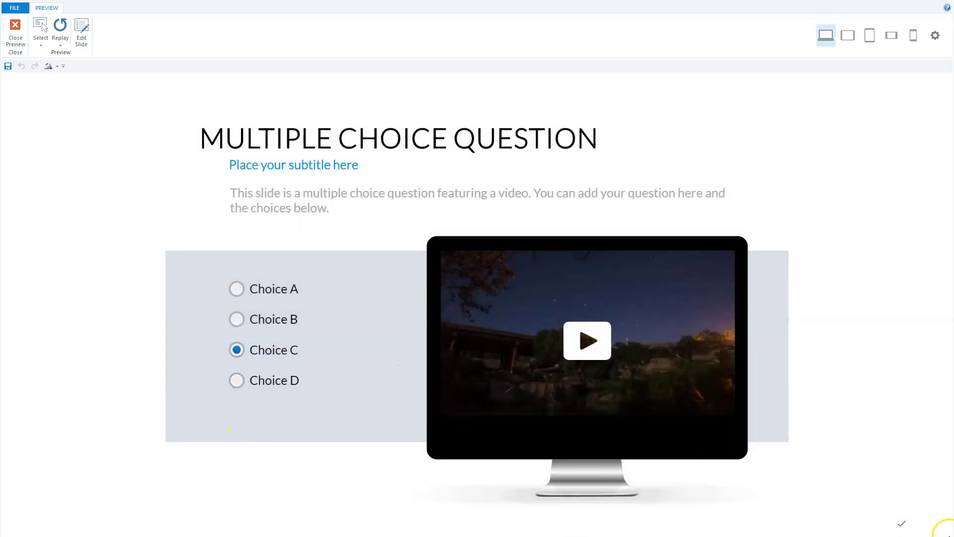
left_click(902, 522)
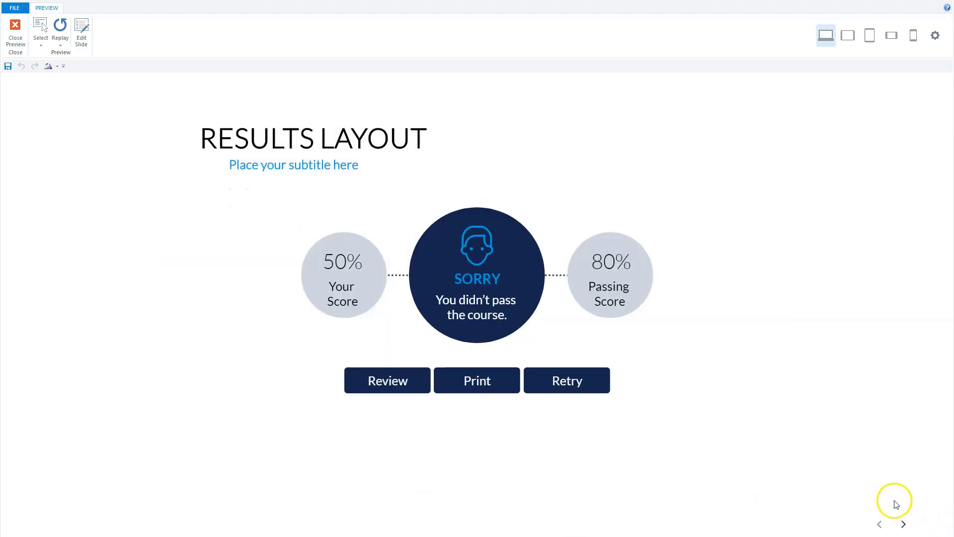
left_click(391, 380)
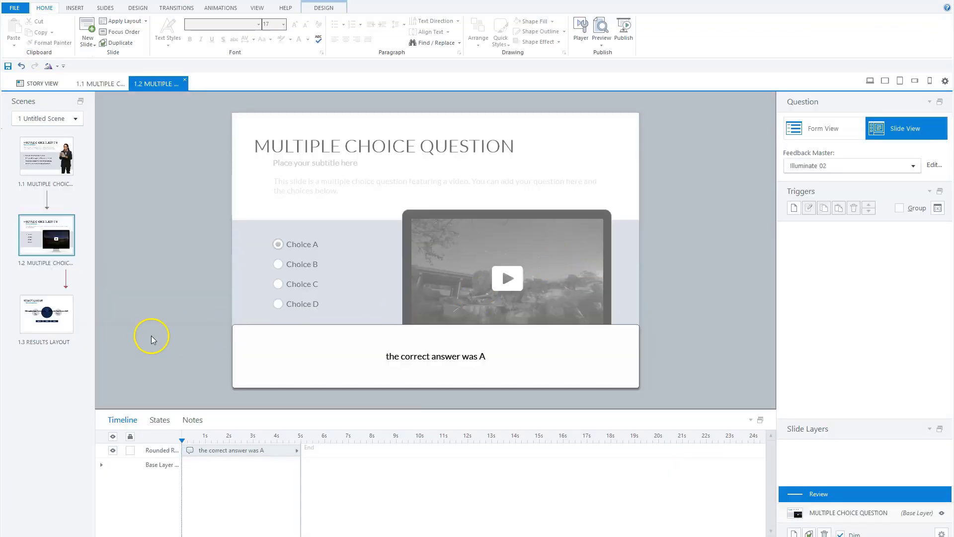
left_click(60, 320)
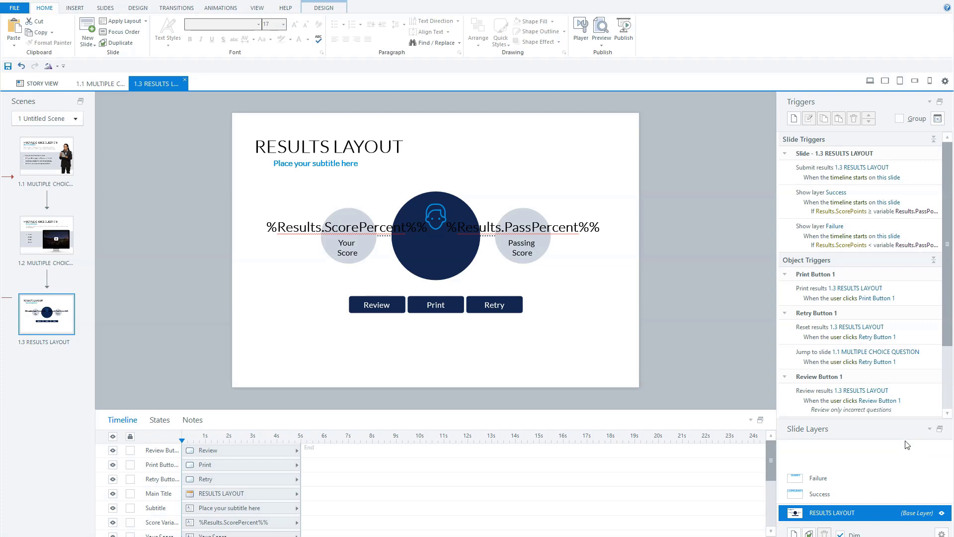
left_click(915, 399)
double_click(914, 397)
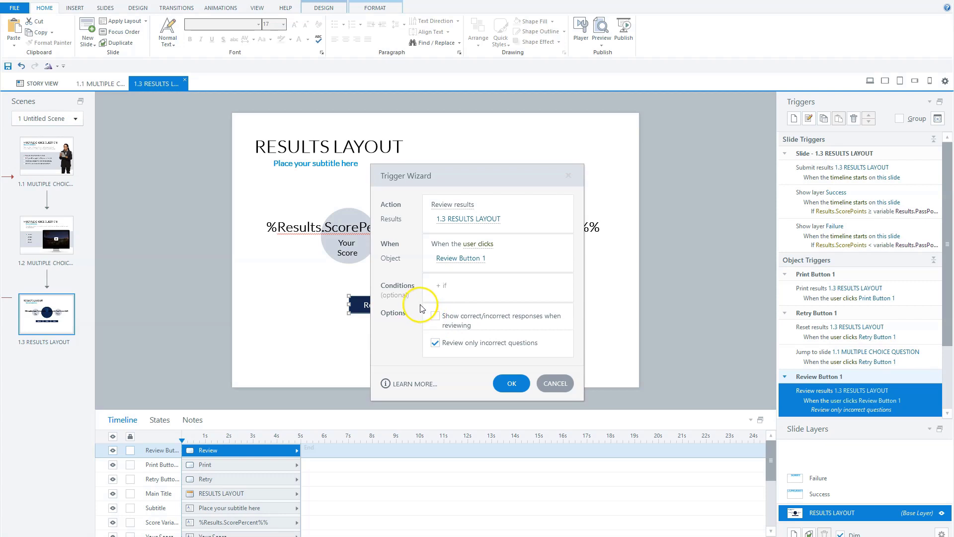
left_click(552, 383)
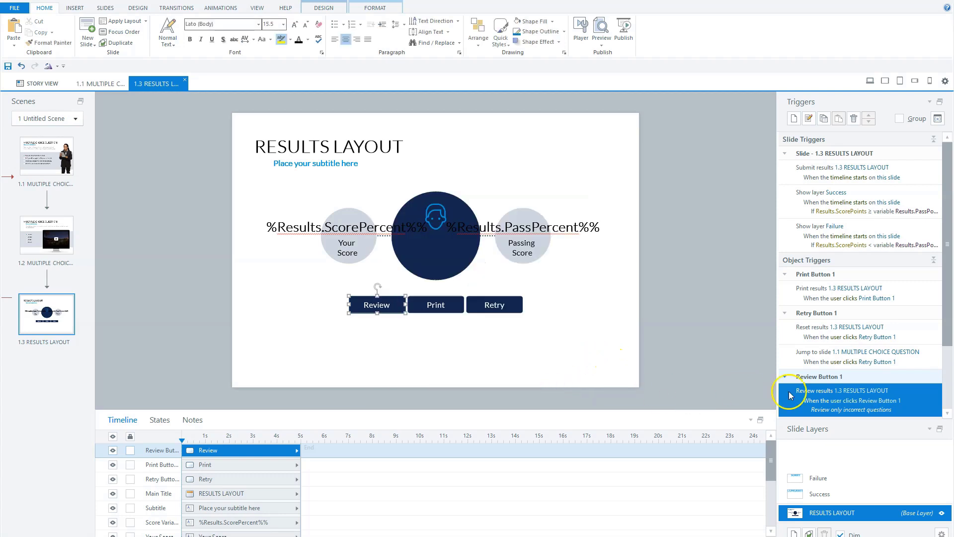
left_click(37, 239)
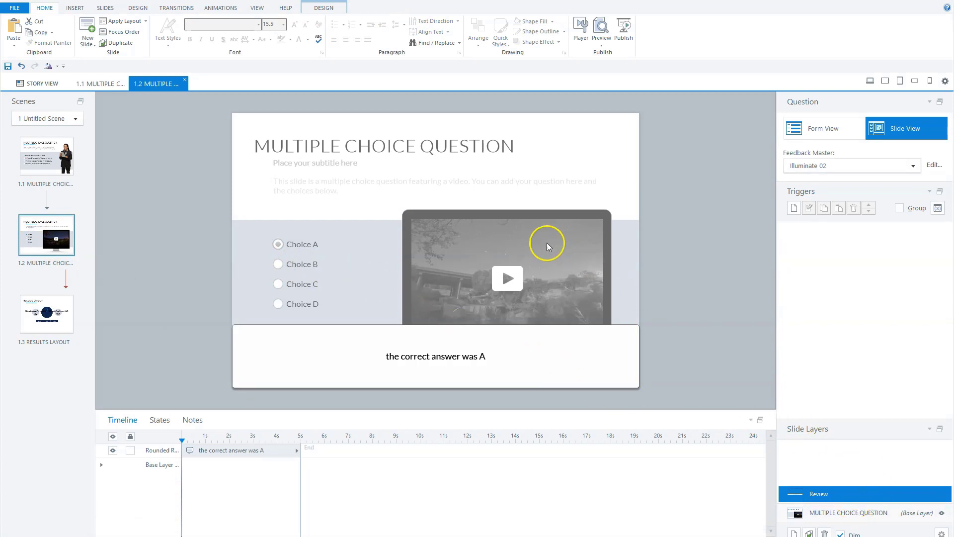
- Insert a circled right-arrow icon from an 'arrow' icon search onto slide 1.2's Review layer
left_click(76, 8)
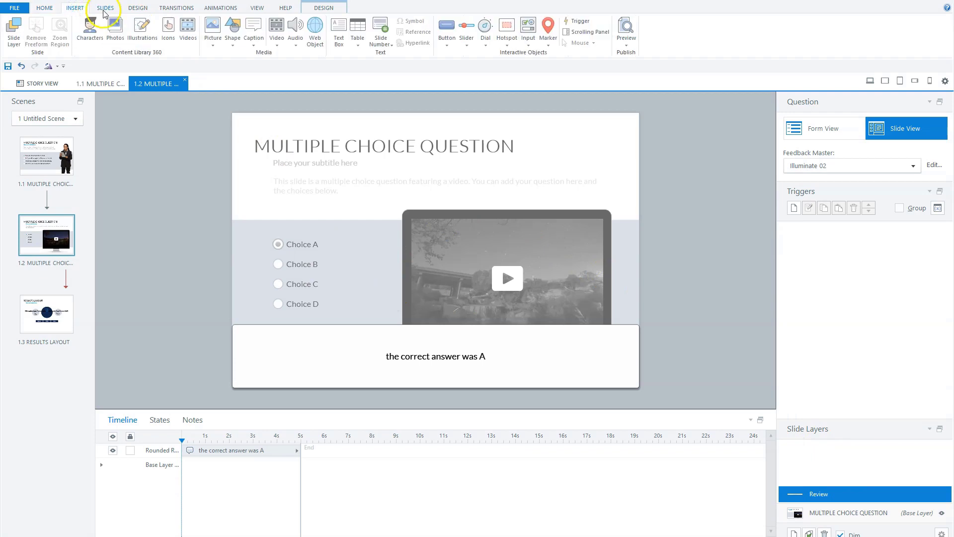
left_click(168, 29)
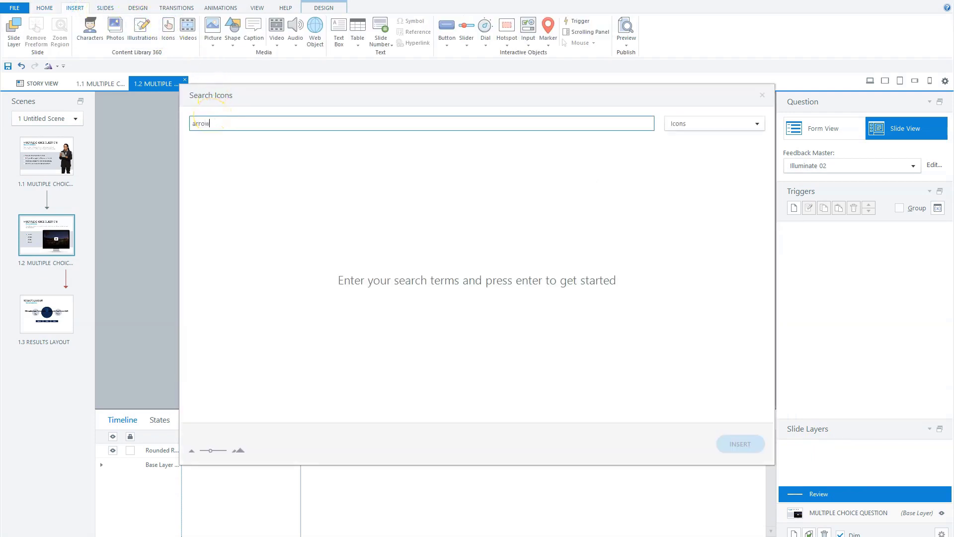
key("Return")
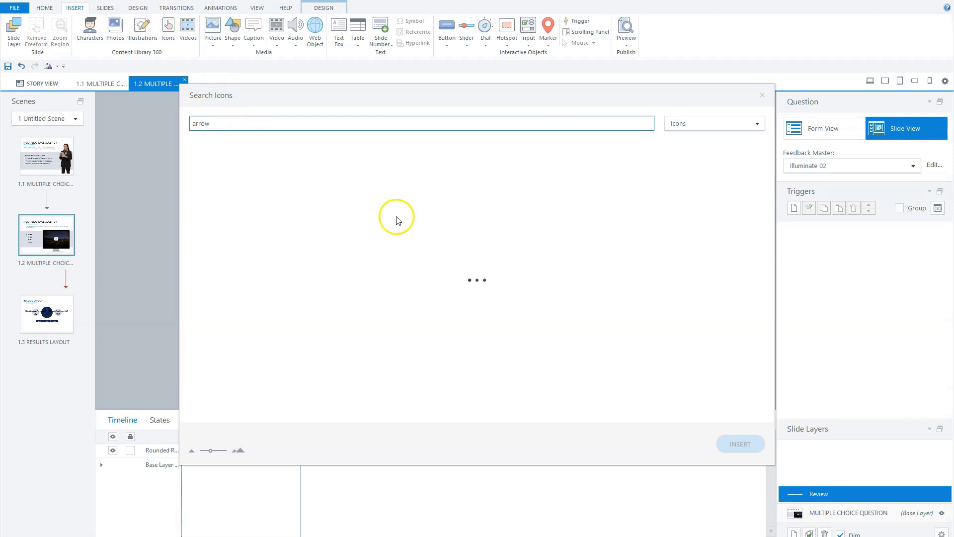
scroll(422, 226, "down", 5)
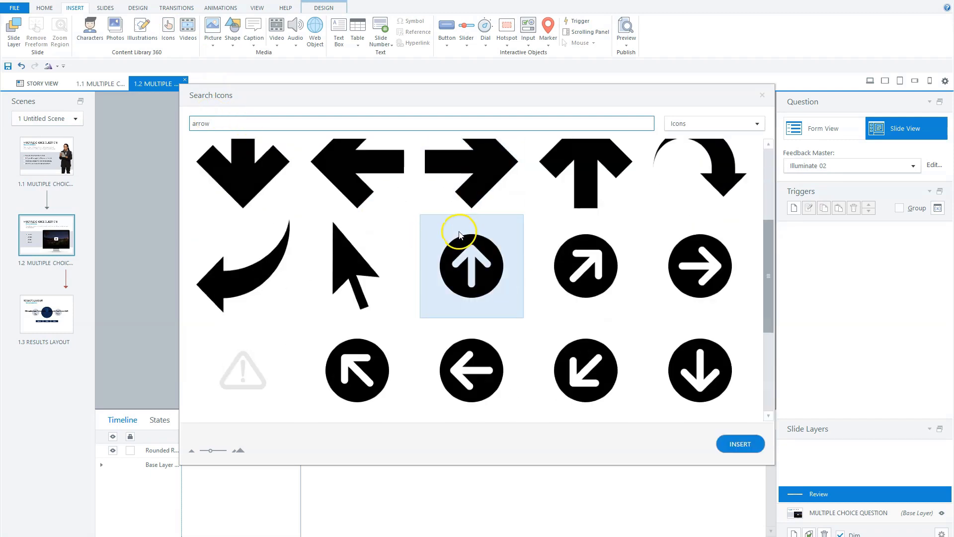
left_click(703, 271)
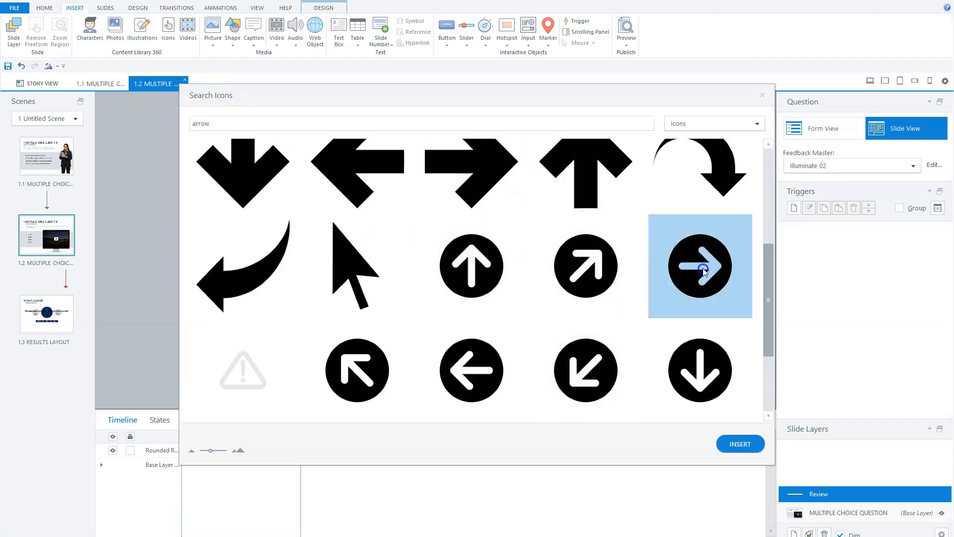
left_click(741, 444)
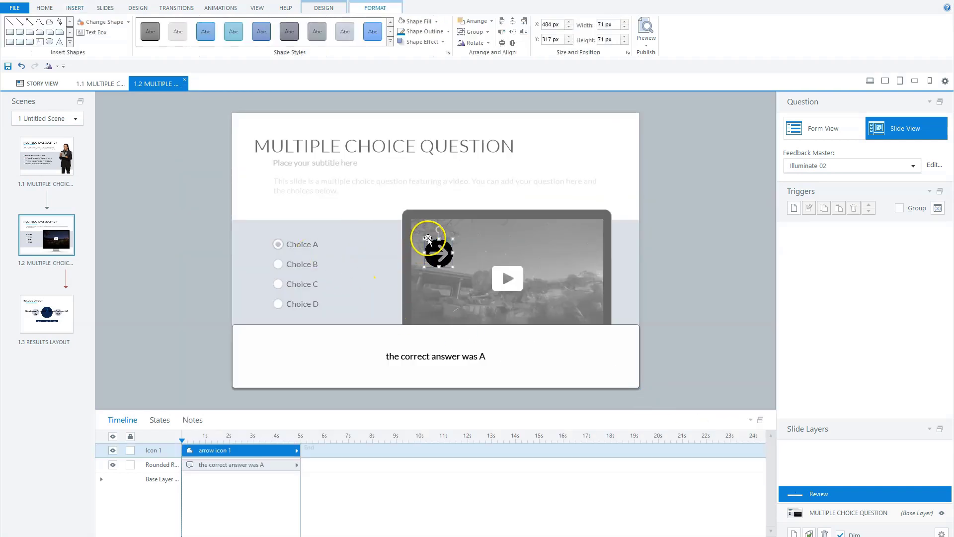
- Resize the arrow icon to 36 × 36 px beside Choice A and fill it standard green
left_click_drag(440, 249, 262, 244)
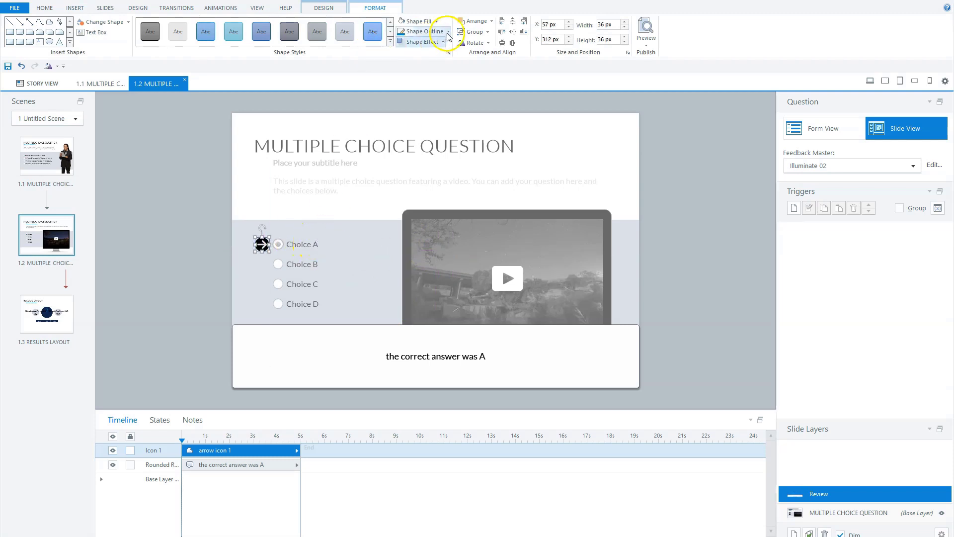
left_click(436, 22)
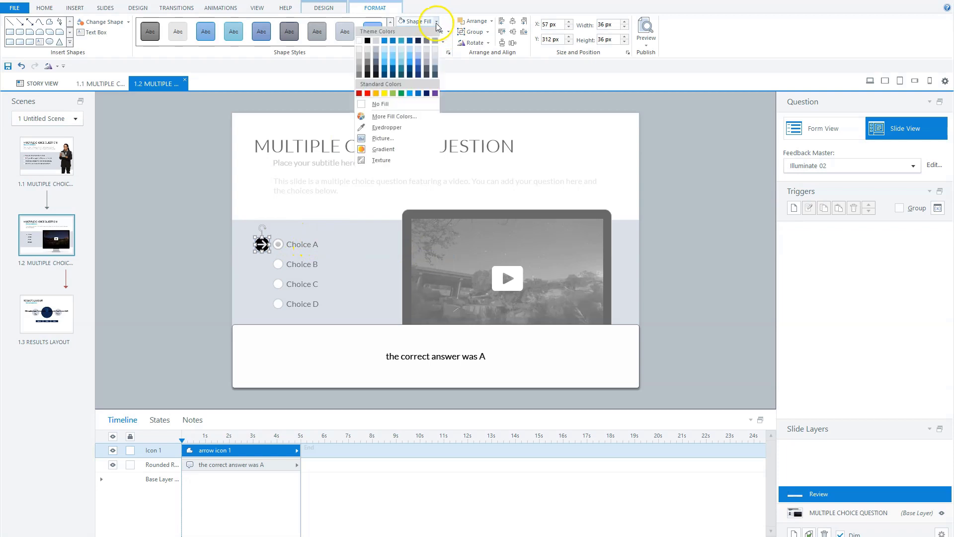
left_click(401, 93)
left_click(160, 247)
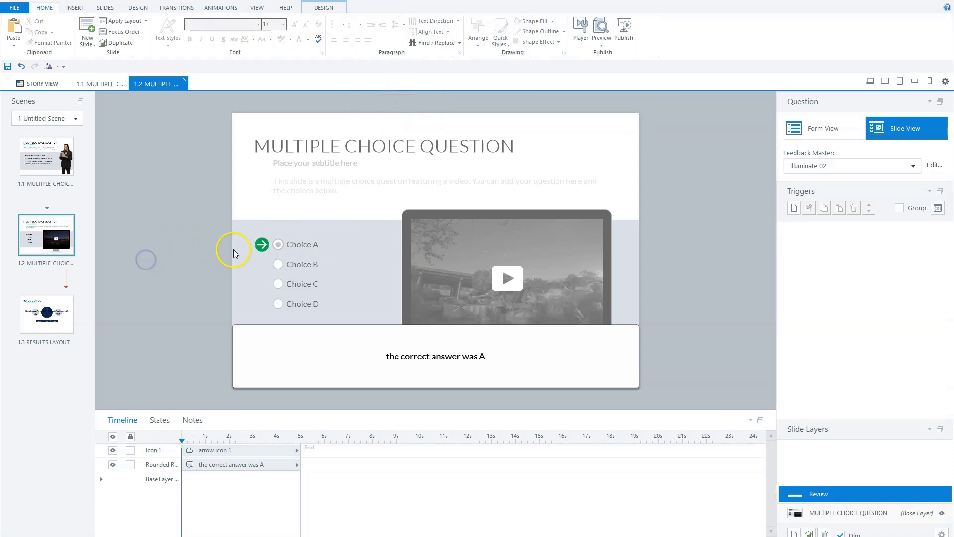
left_click(260, 242)
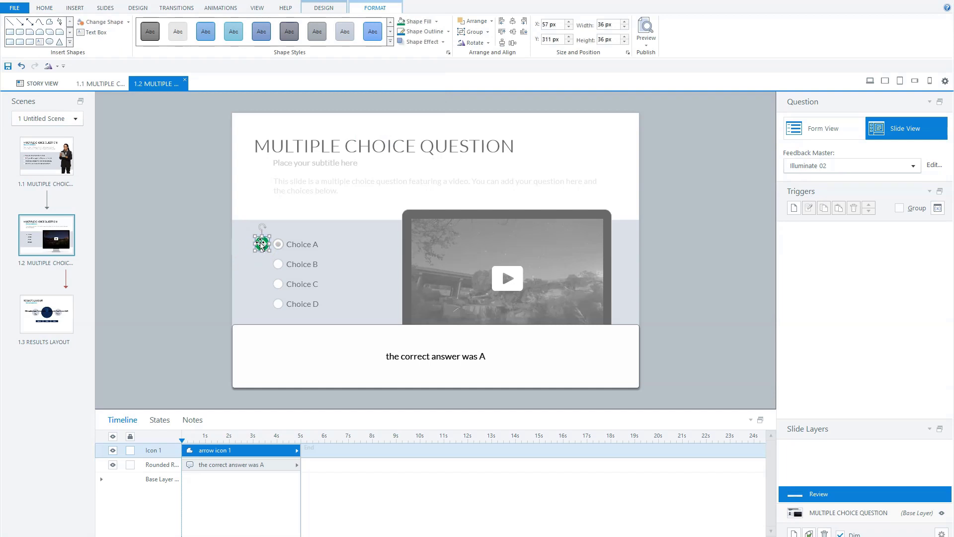
left_click(266, 298)
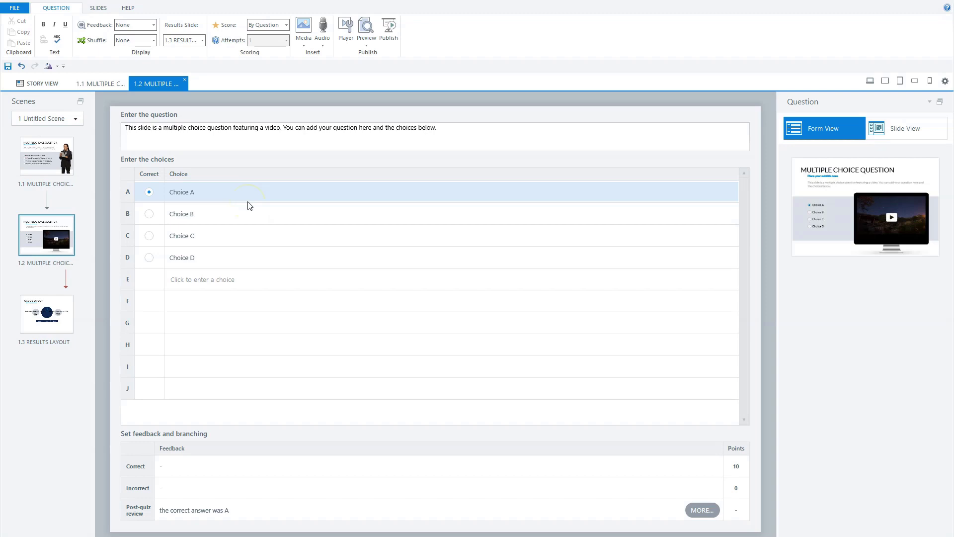
left_click(902, 130)
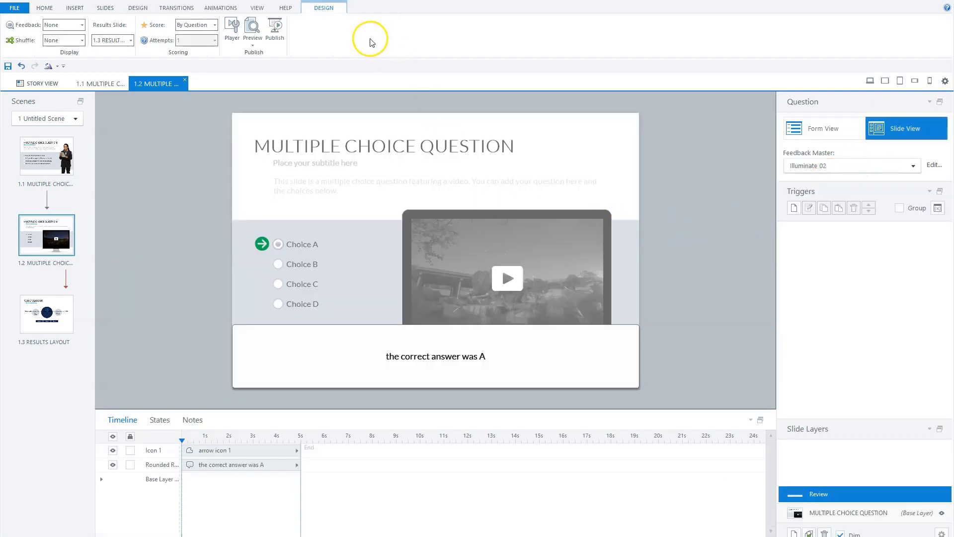
left_click(259, 46)
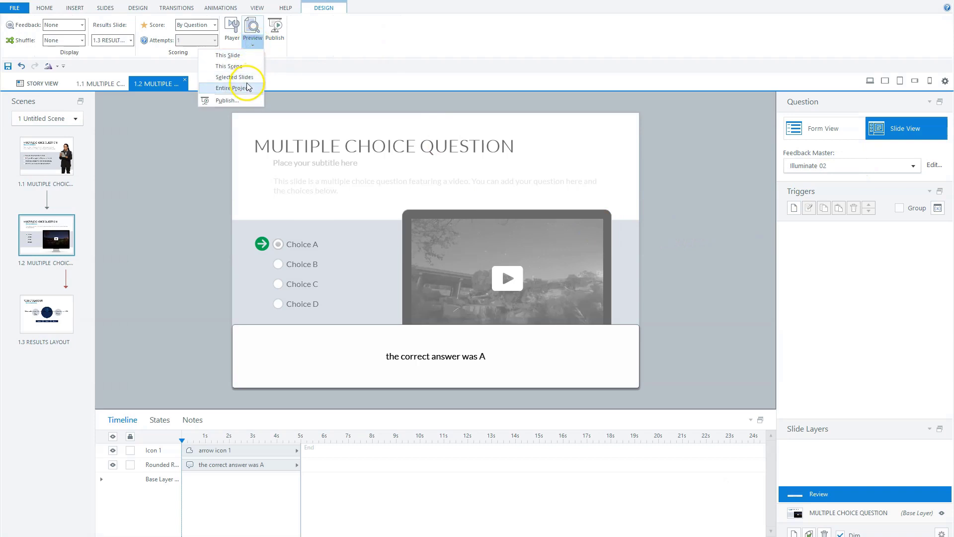
- Preview the entire project, answer the first question, pick Choice C on the video question, then review
left_click(247, 67)
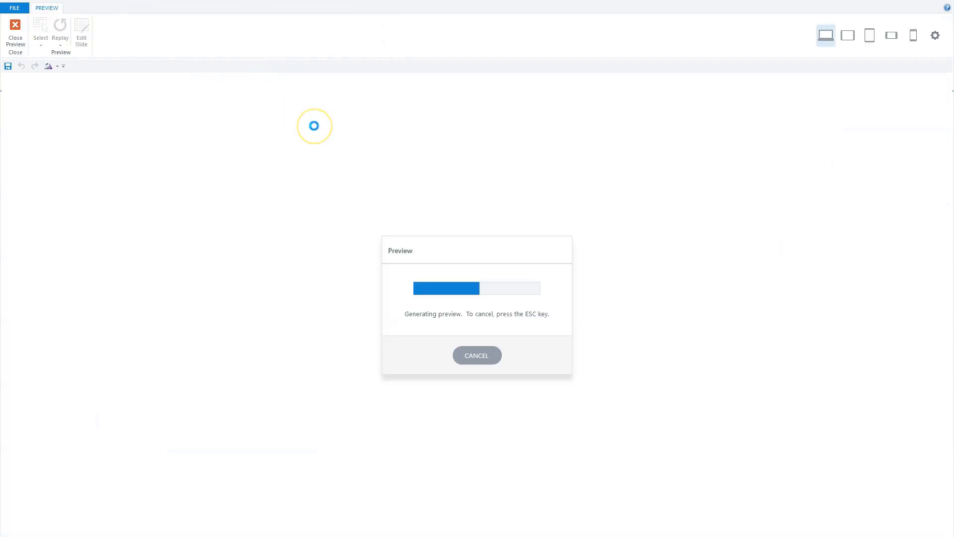
left_click(210, 292)
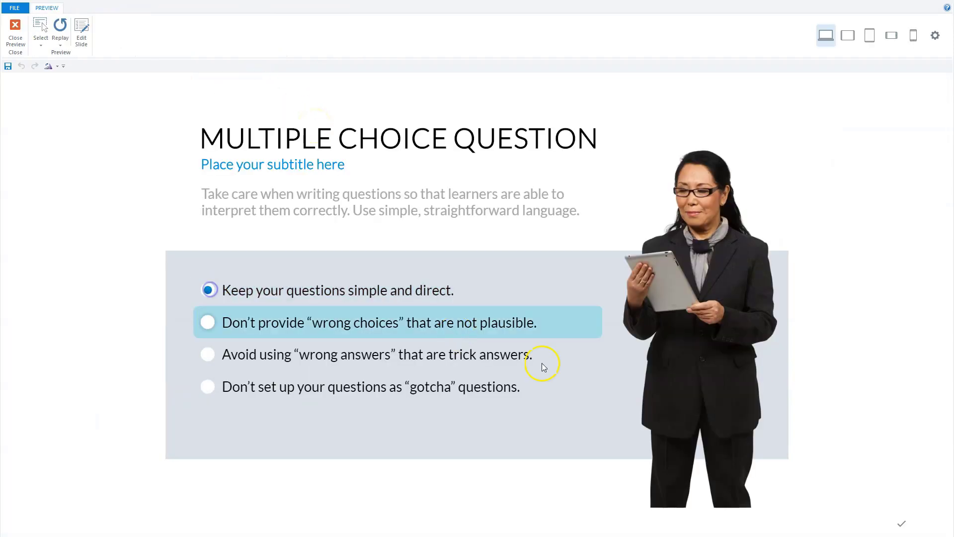
left_click(902, 523)
left_click(237, 349)
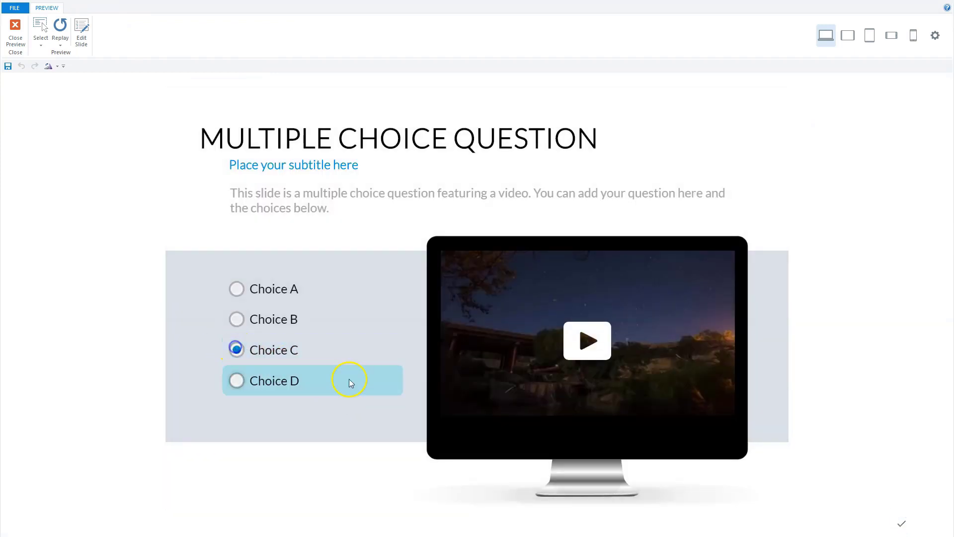
left_click(902, 526)
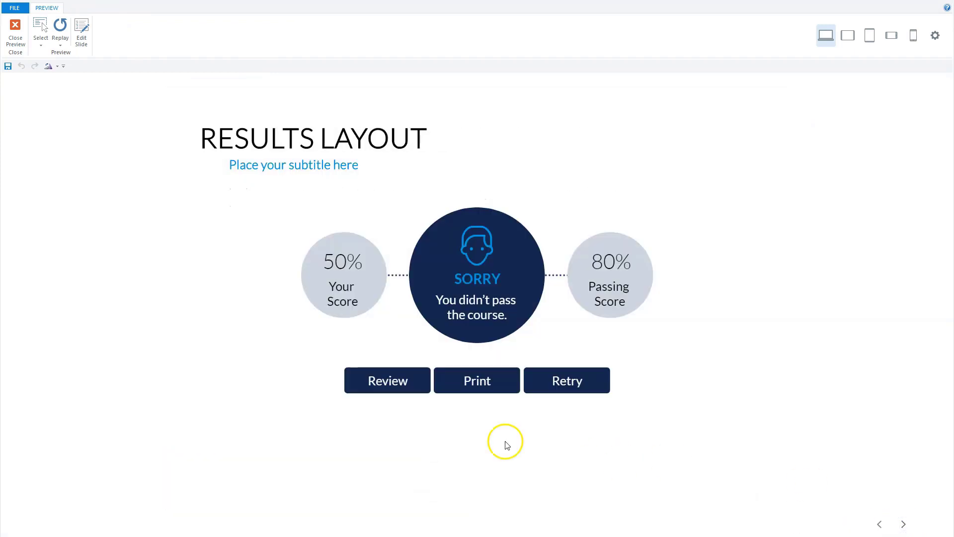
left_click(386, 378)
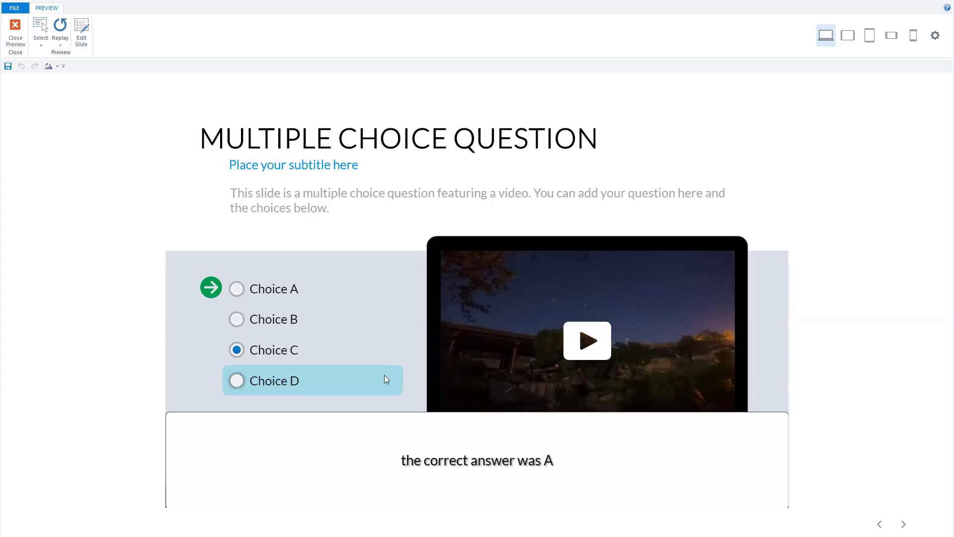